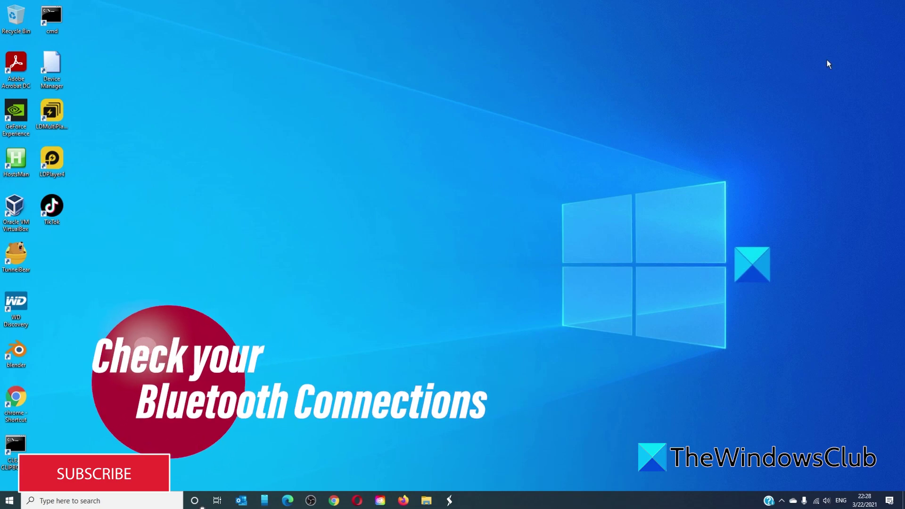
Step: Open the Devices page in Settings to view Bluetooth and the connected USB keyboard and mouse
click(11, 499)
click(11, 455)
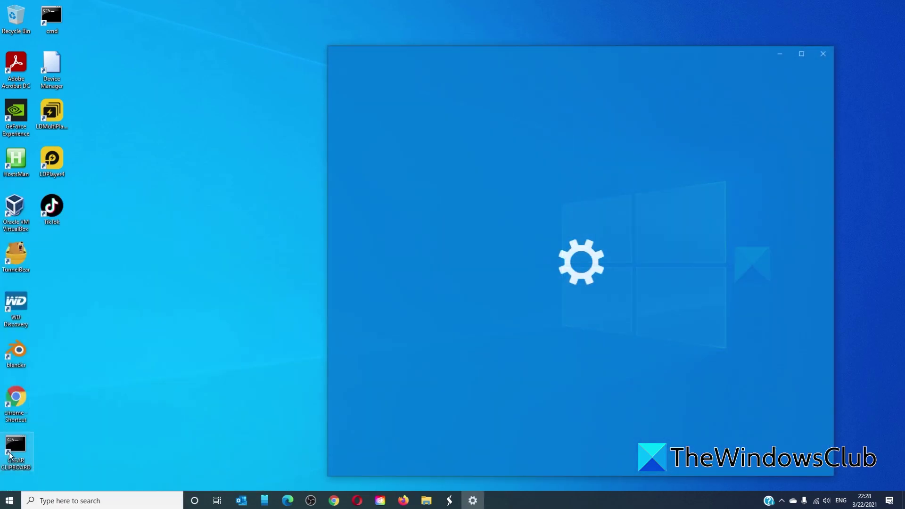
click(569, 212)
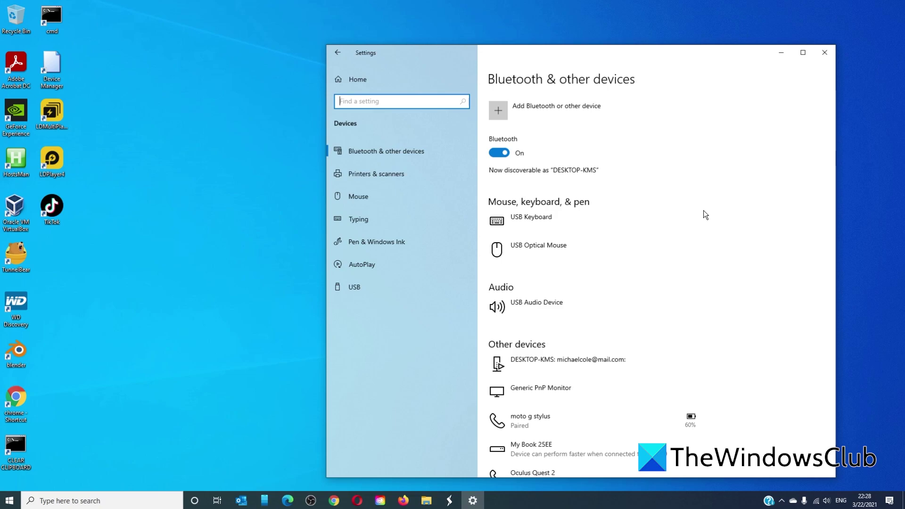
Step: Close the Settings window to return to the desktop
click(822, 56)
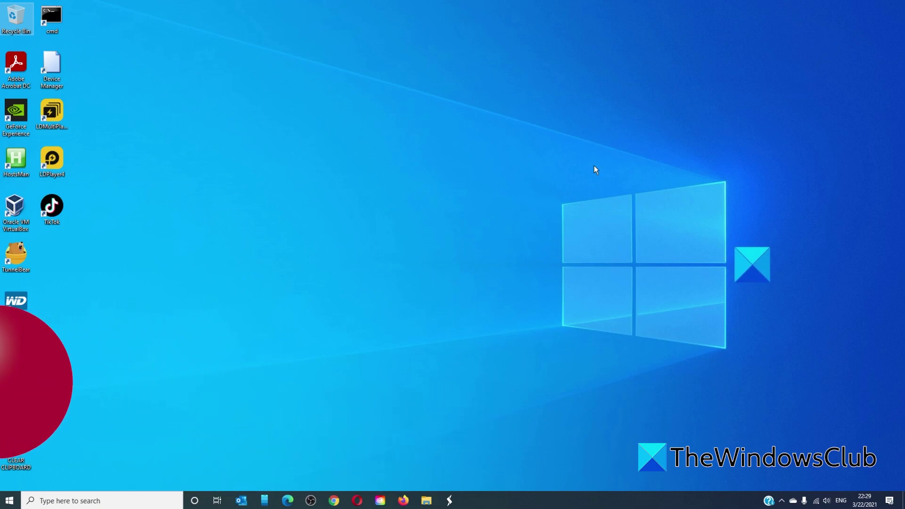
Step: In Device Manager, search automatically for an updated HID Keyboard Device driver, then close the wizard
right_click(14, 496)
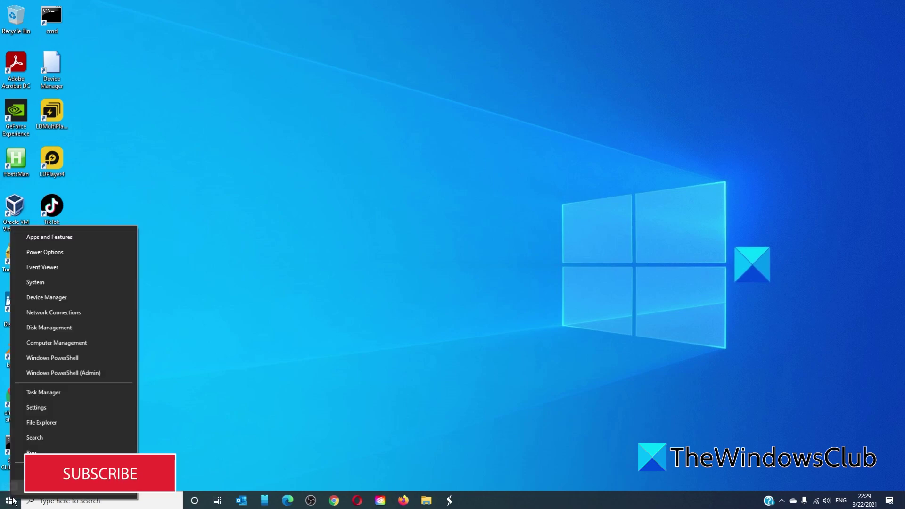
click(58, 302)
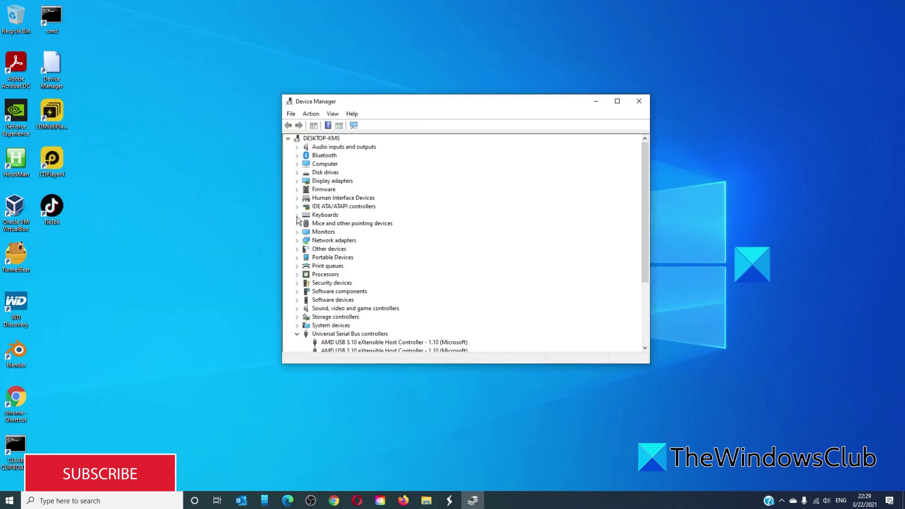
click(297, 215)
right_click(353, 224)
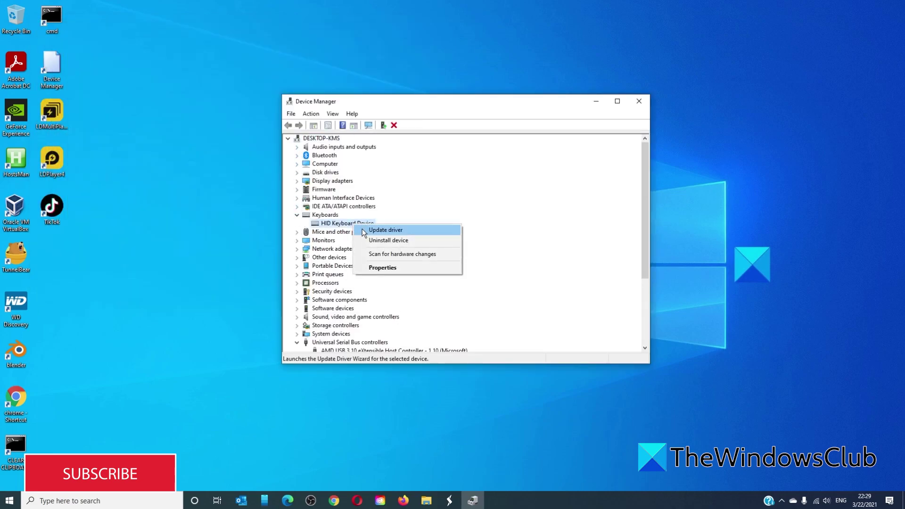
click(364, 231)
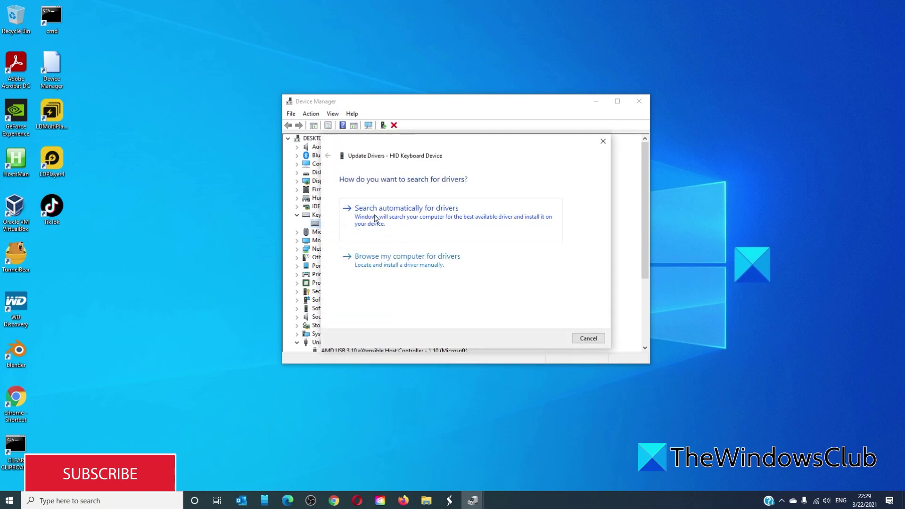
click(375, 213)
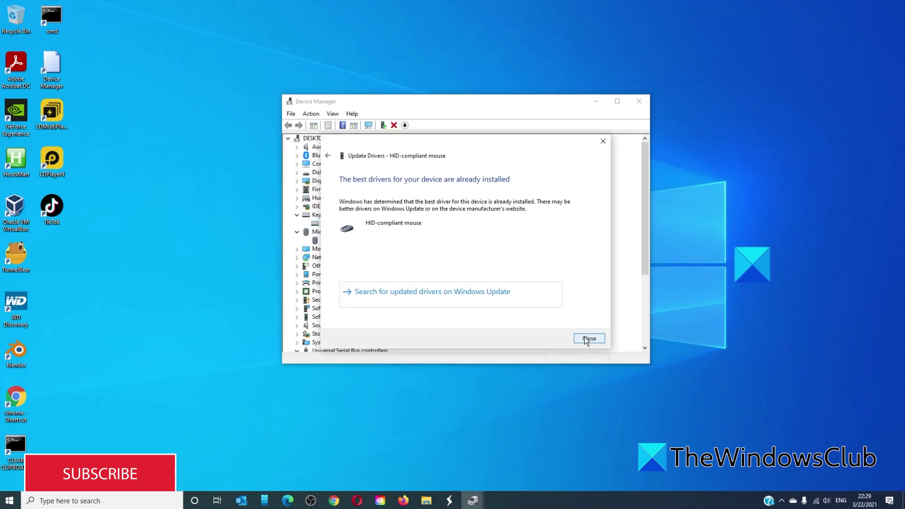
click(588, 338)
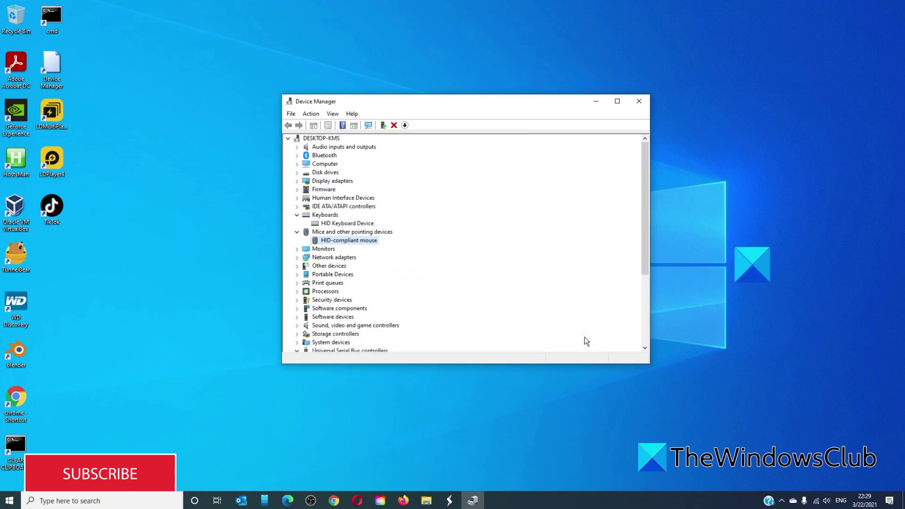
Step: Review the HID Keyboard Device options and the Action menu without uninstalling anything
click(360, 224)
right_click(361, 224)
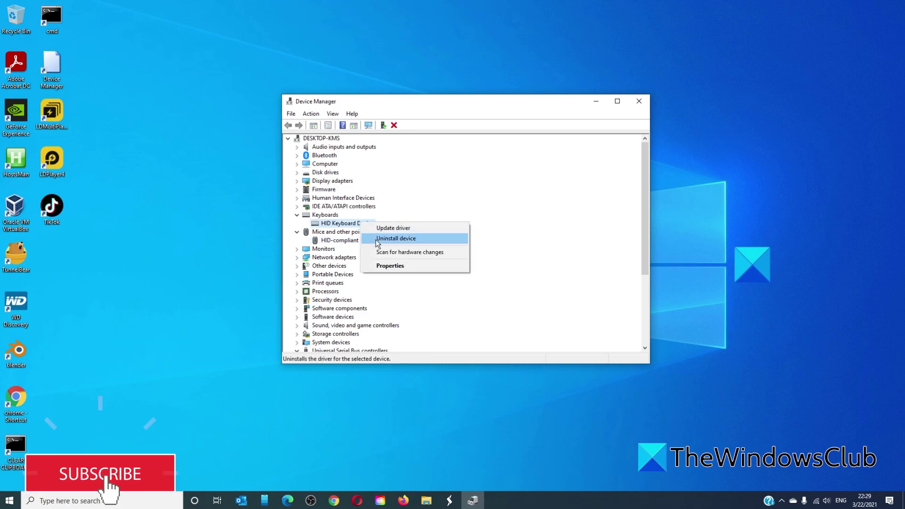
click(444, 160)
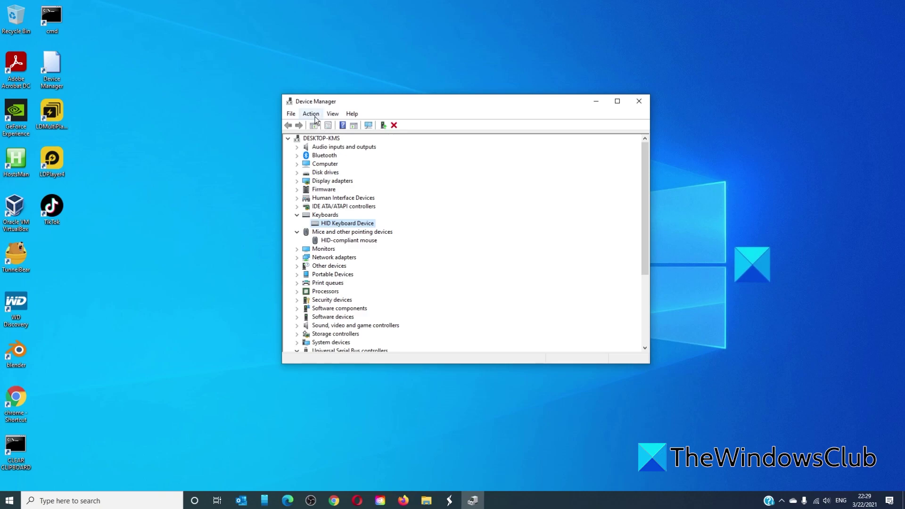
click(311, 114)
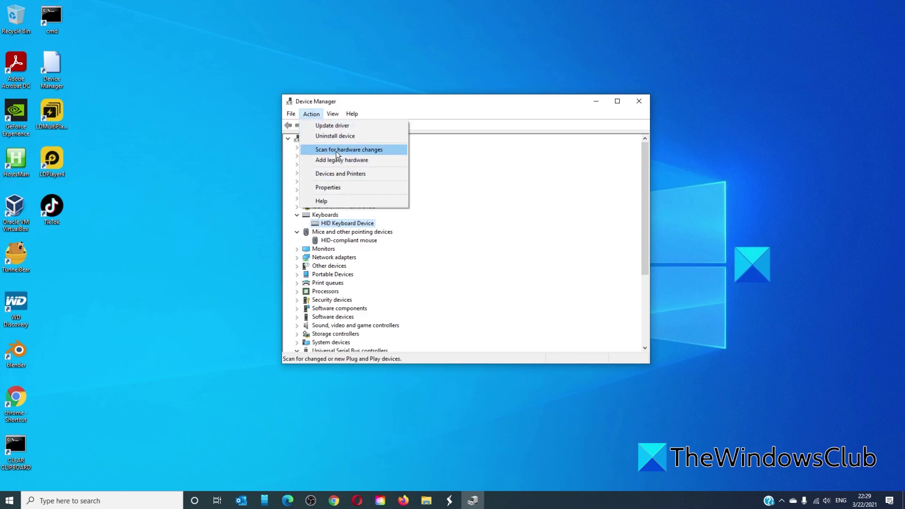
click(482, 206)
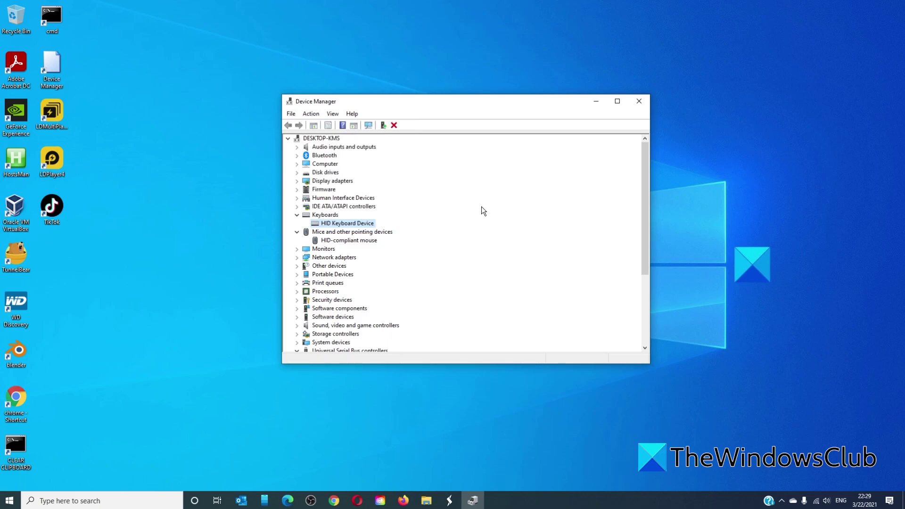
Step: Close Device Manager and go to Update & Security's additional troubleshooters in Settings
click(638, 101)
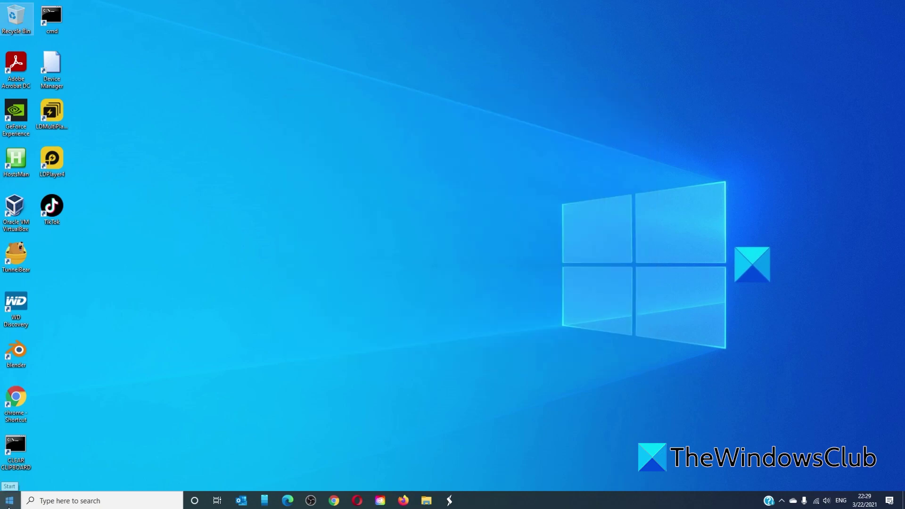
click(10, 500)
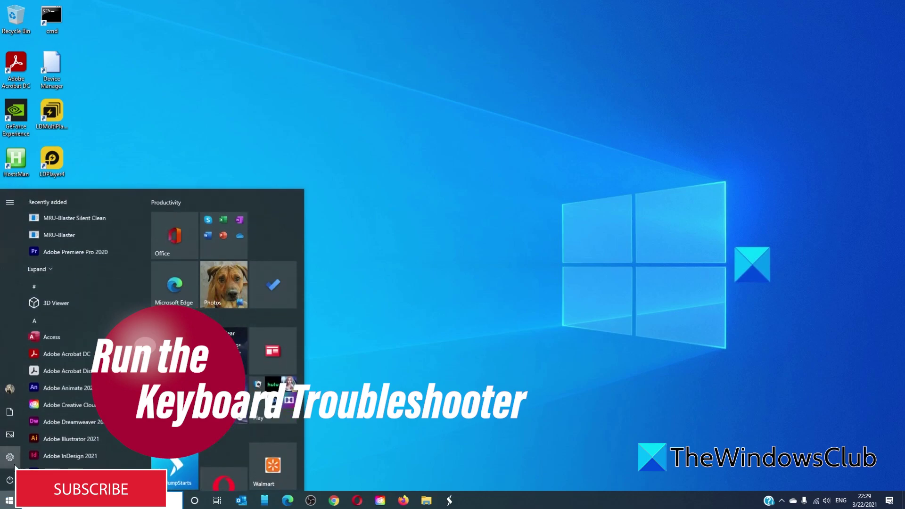
click(14, 456)
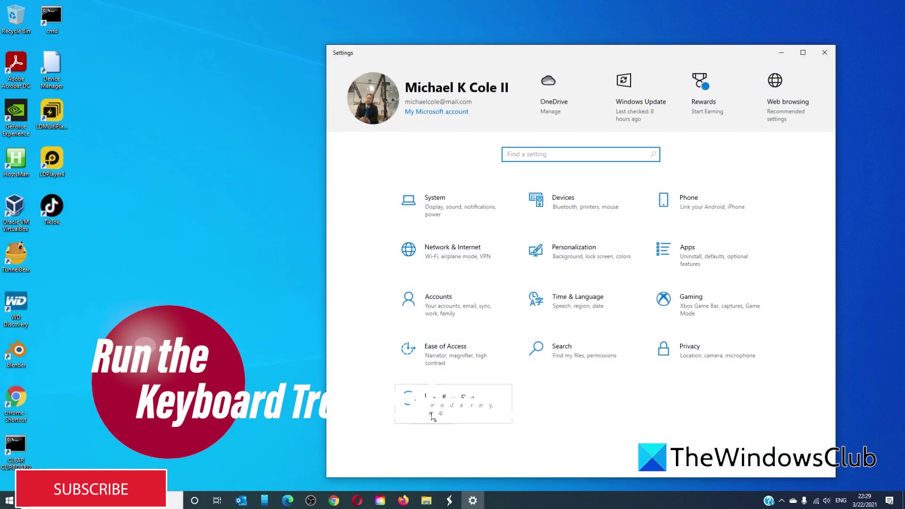
click(431, 412)
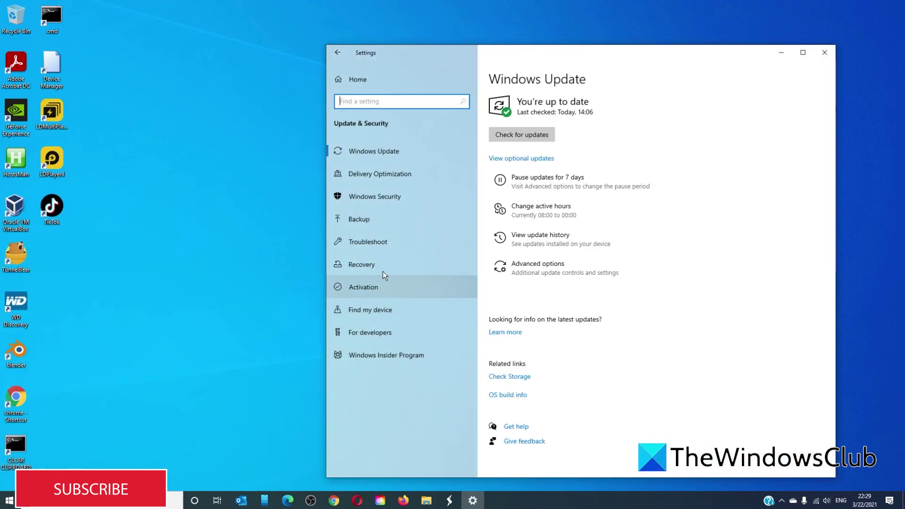
click(379, 244)
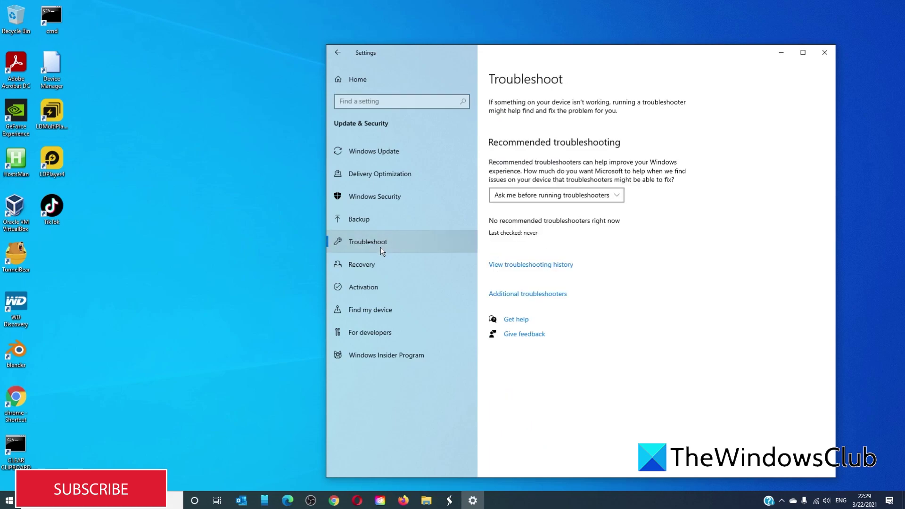
click(538, 296)
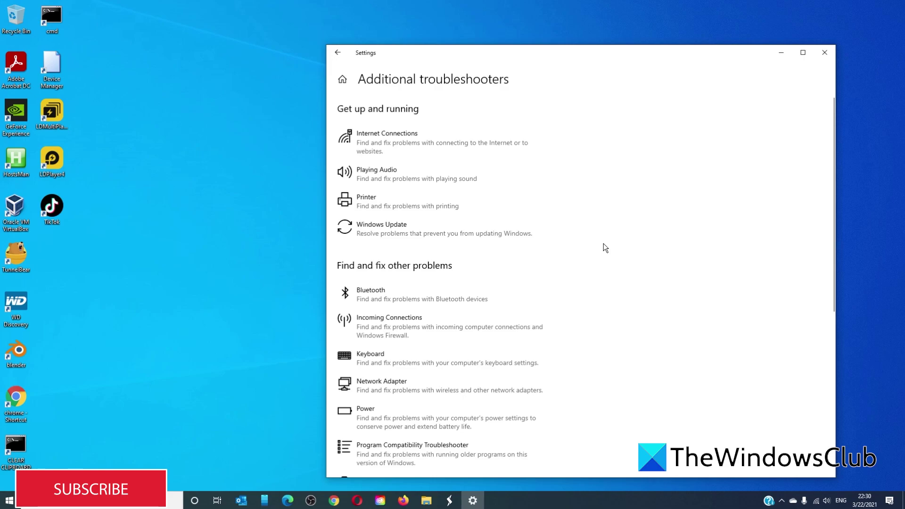
Step: Run the Keyboard troubleshooter, then close it and Settings once no changes are needed
scroll(594, 248, down, 2)
click(398, 249)
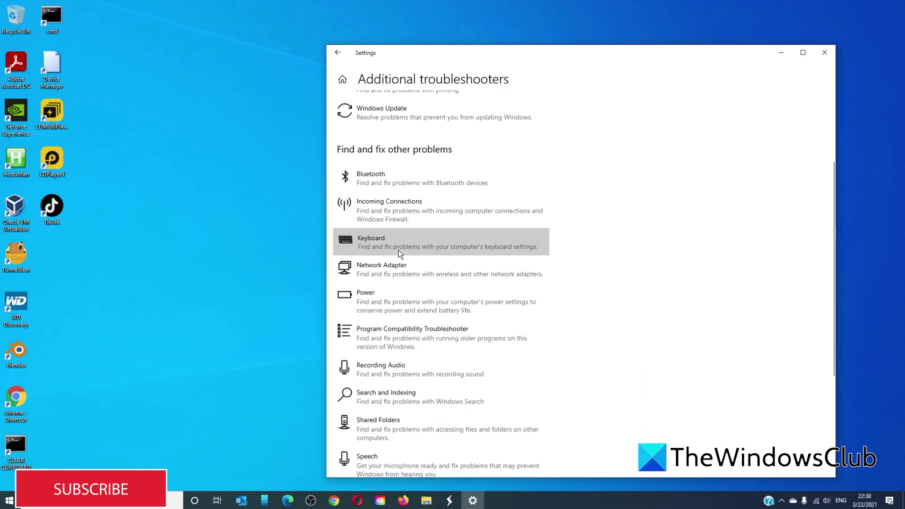
click(492, 272)
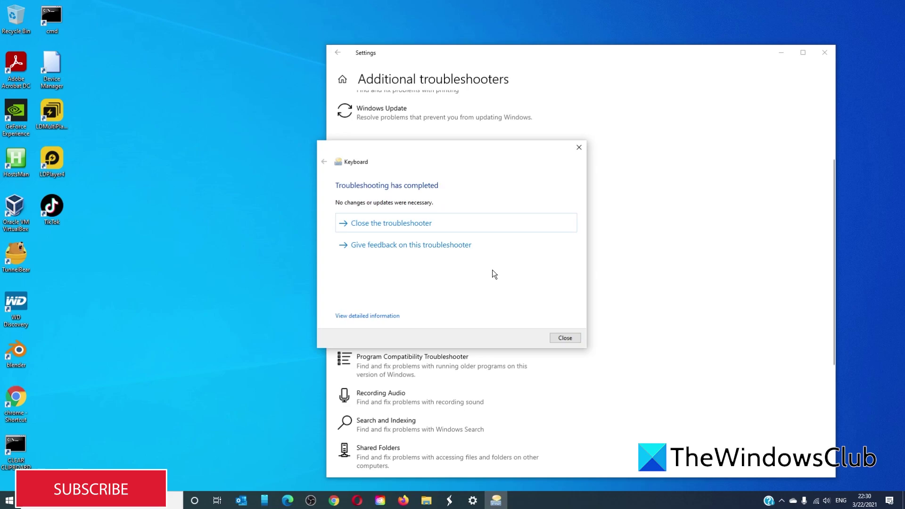
click(830, 50)
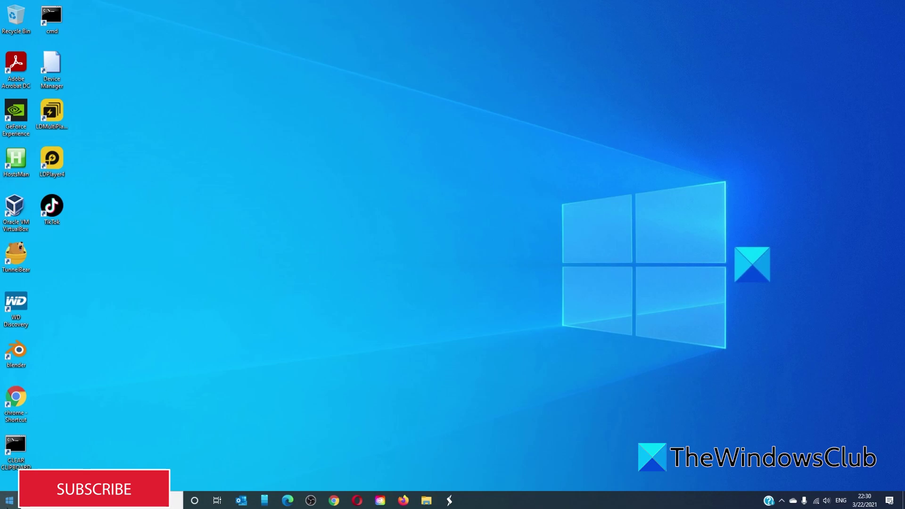
click(9, 500)
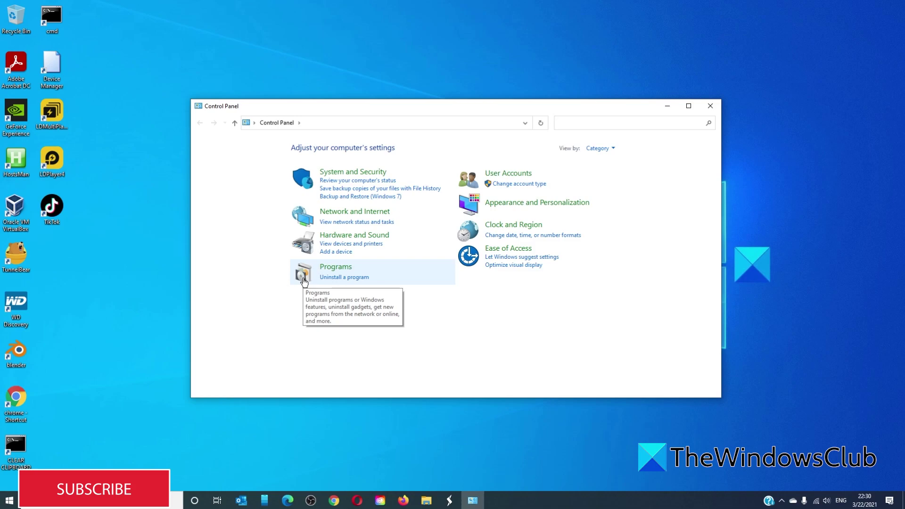
click(298, 123)
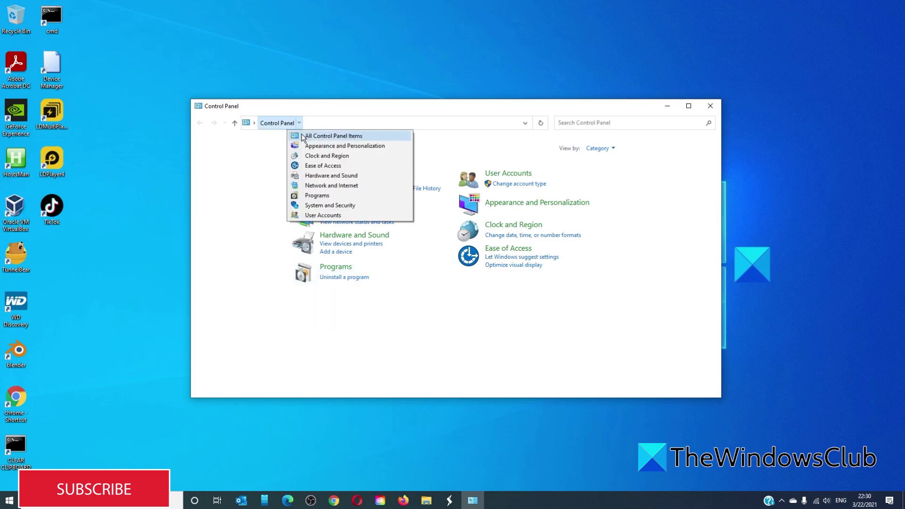
click(333, 136)
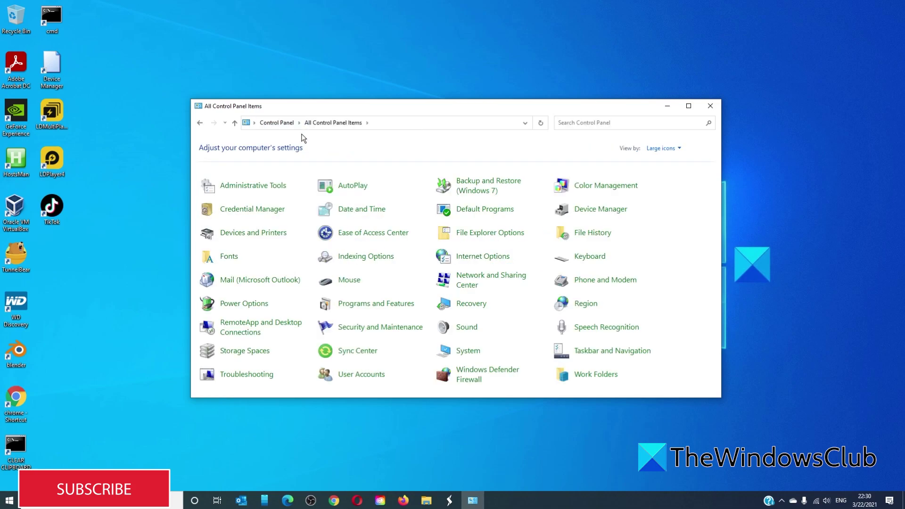
click(248, 308)
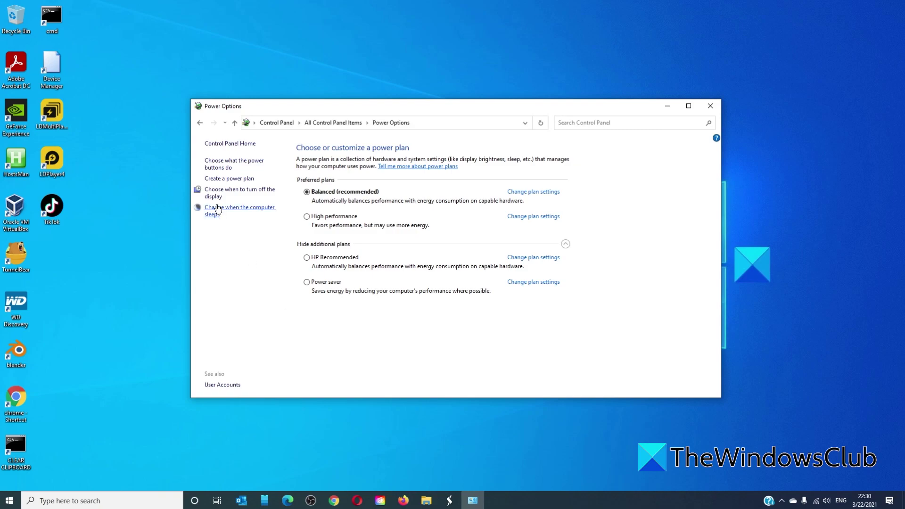
click(220, 164)
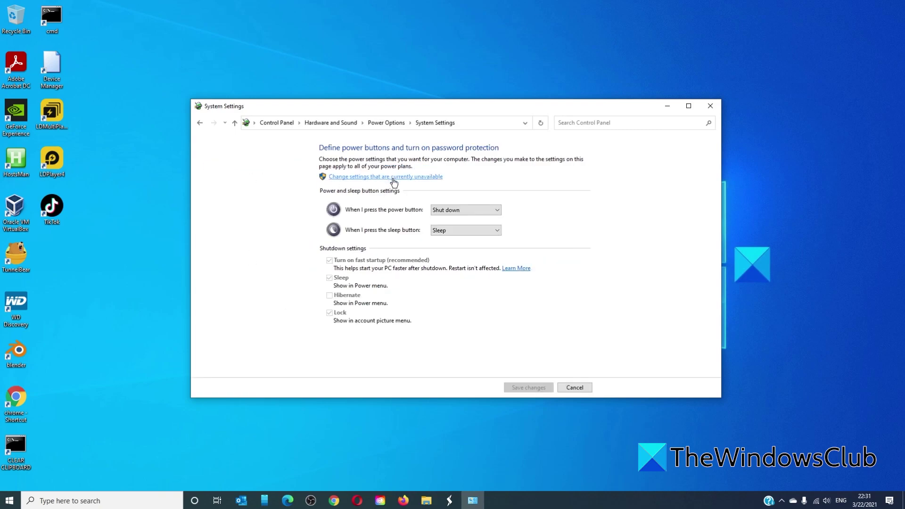
click(393, 178)
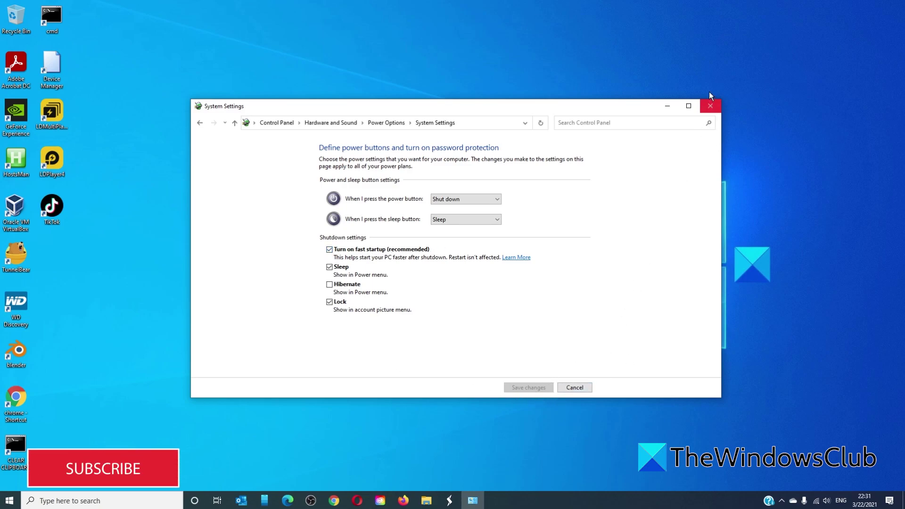
click(711, 106)
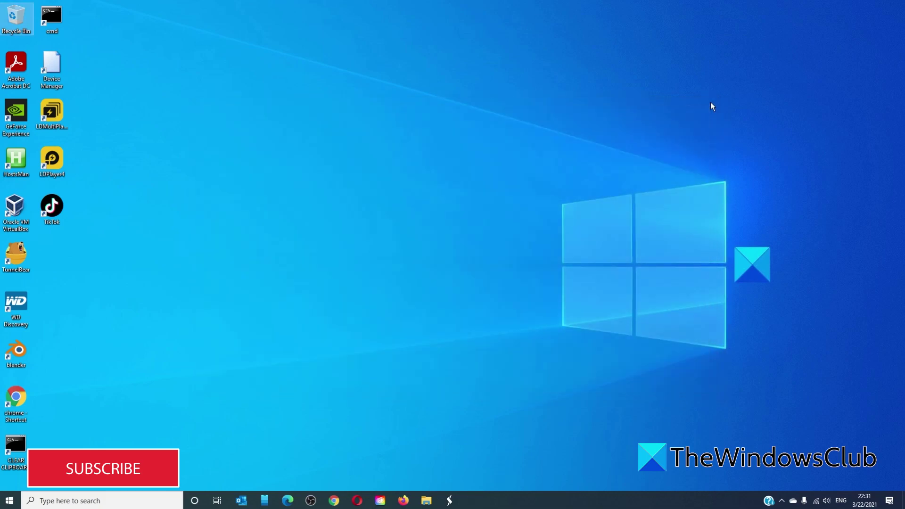